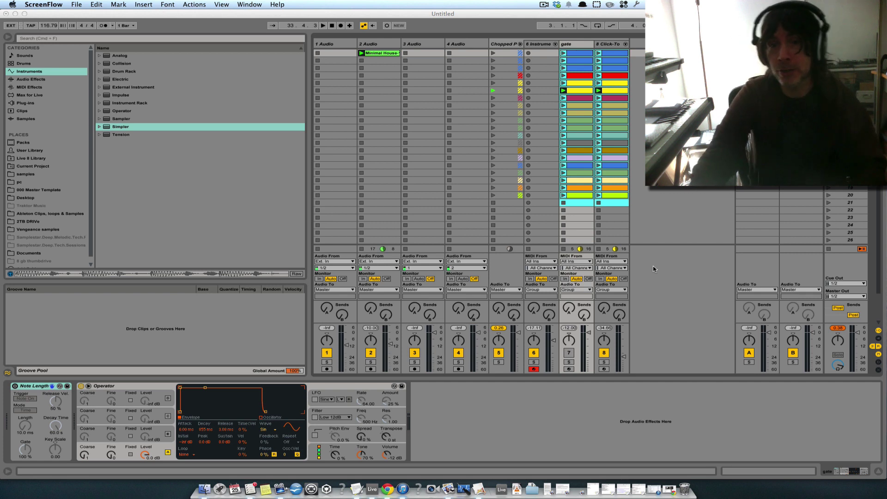
Start the chopped pads clip, raise track 2 to 1.00 dB, and bypass the Chopped pads effects rack
left_click(493, 53)
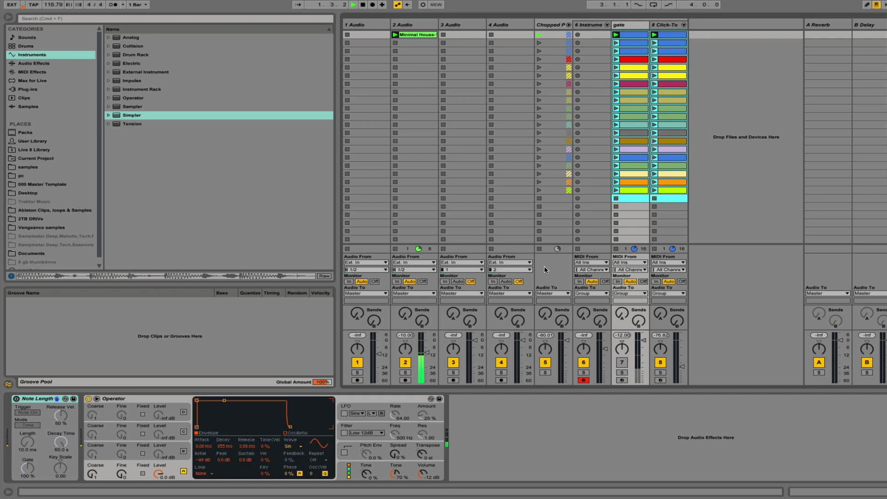
left_click_drag(427, 348, 428, 340)
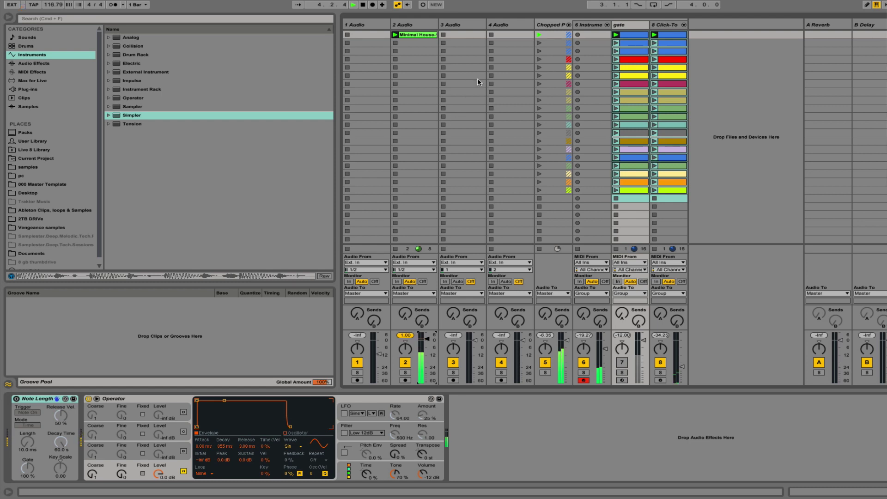
left_click(546, 24)
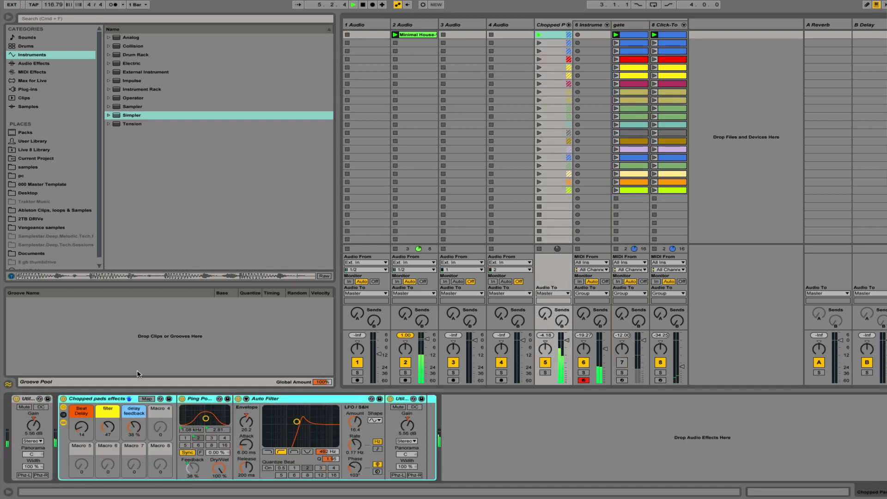
left_click(63, 398)
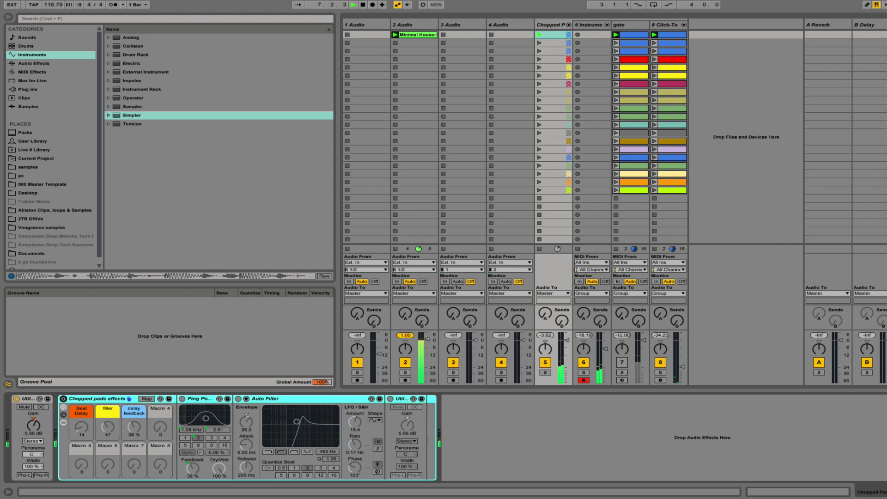
Launch scene 2 and the Minimal House clip, then play chopped pad rows 3, 4 and 5
key("Down")
key("Return")
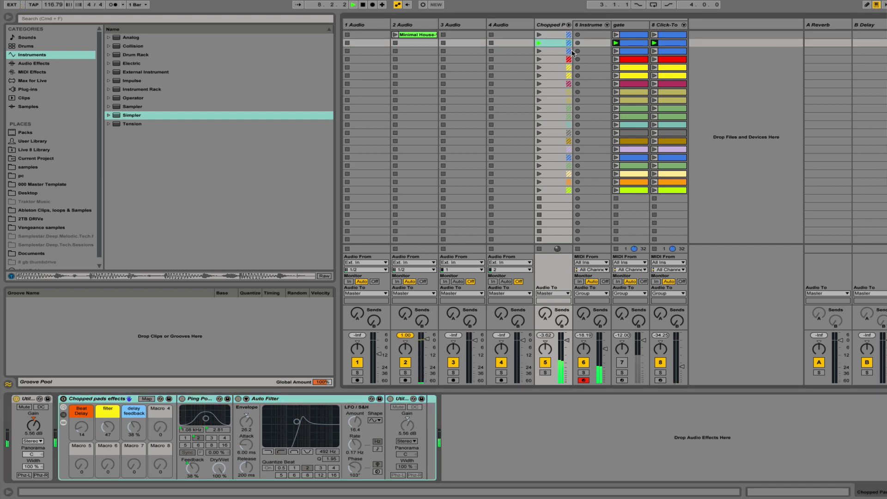
left_click(395, 34)
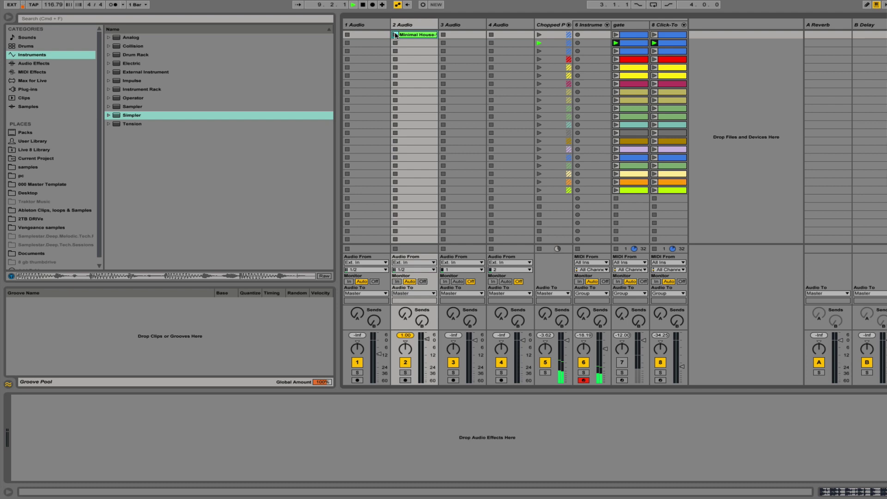
left_click(539, 51)
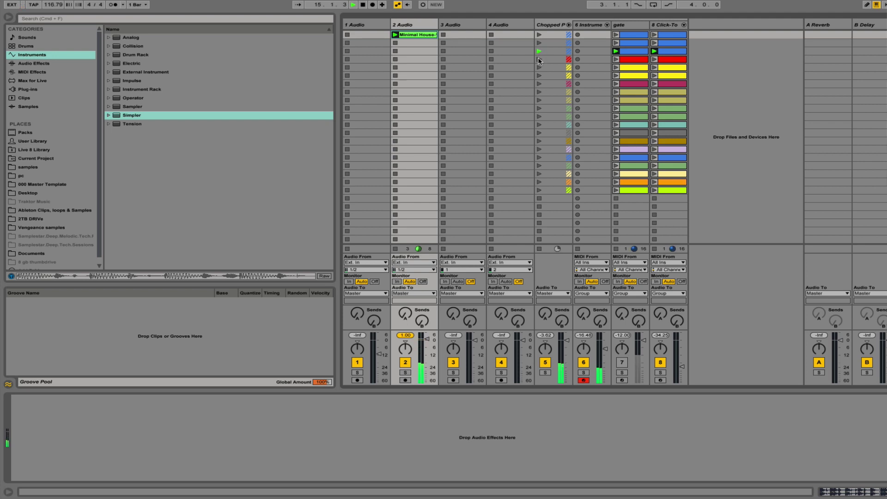
left_click(539, 59)
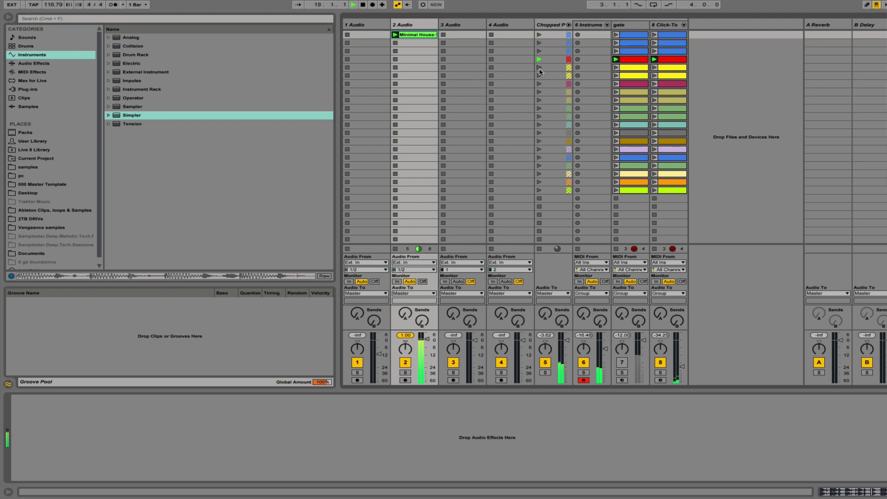
left_click(539, 68)
Re-enable the Chopped pads effects rack for the next pad row, then bypass it again
left_click(550, 25)
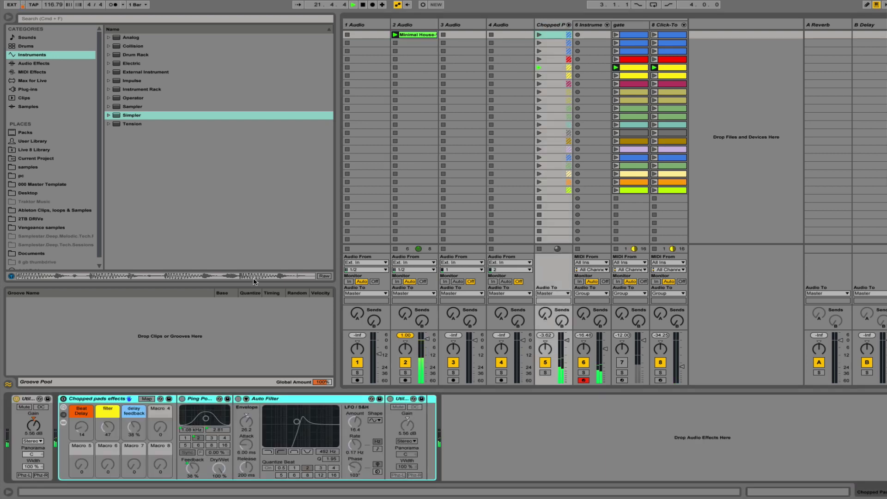
left_click(63, 398)
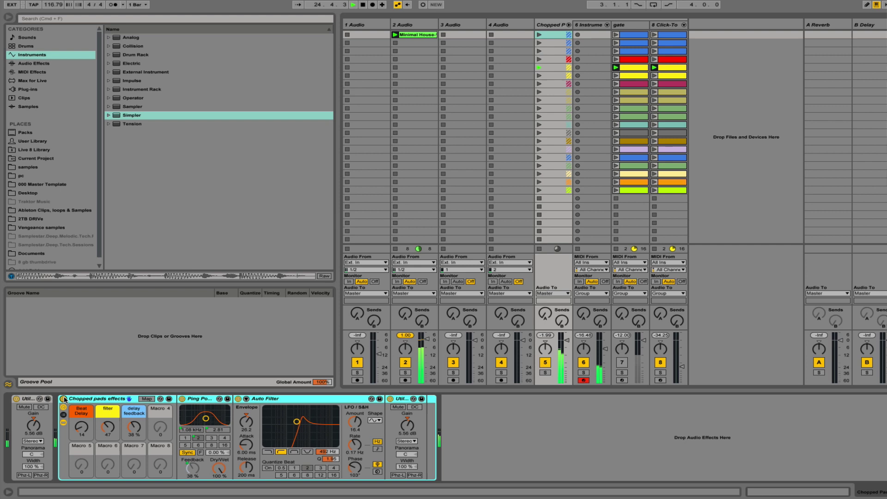
left_click(539, 76)
left_click(63, 398)
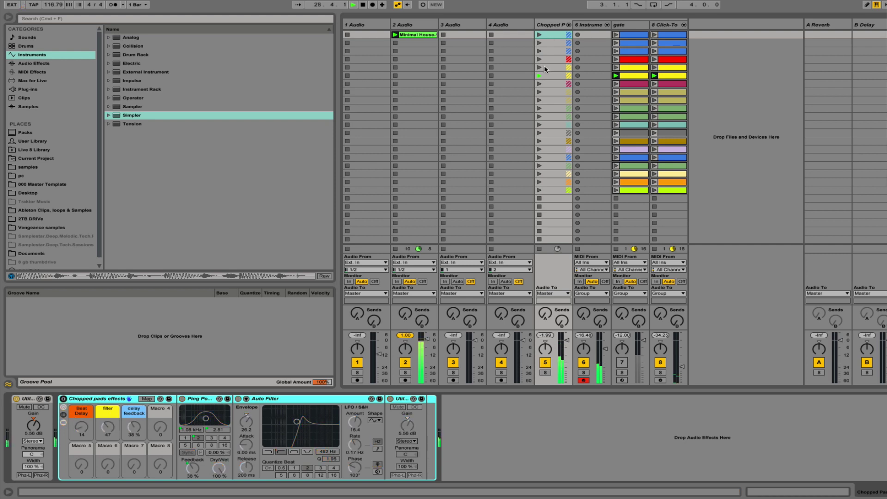
Play chopped pad rows 8 and 12, stop playback, and relaunch row 12
left_click(539, 92)
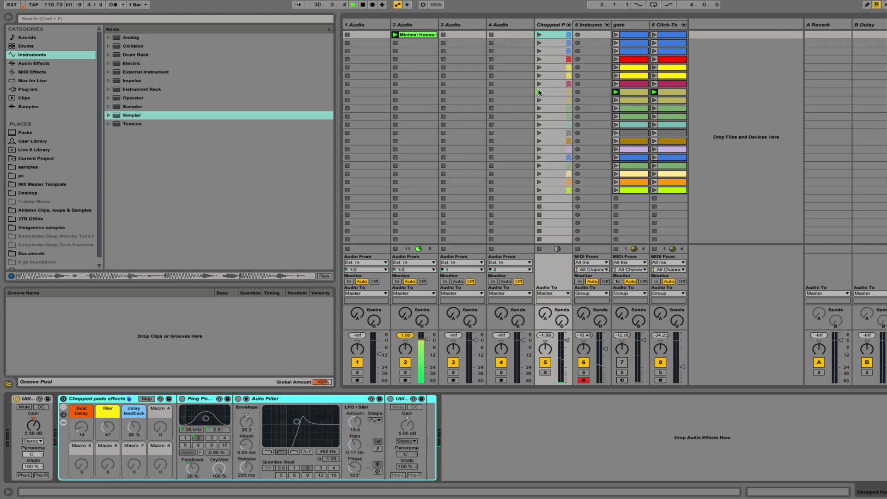
left_click(538, 124)
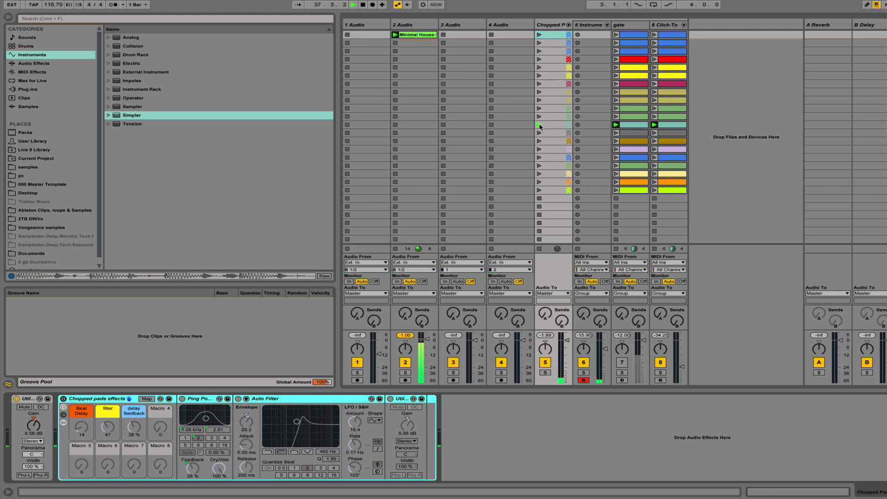
key("space")
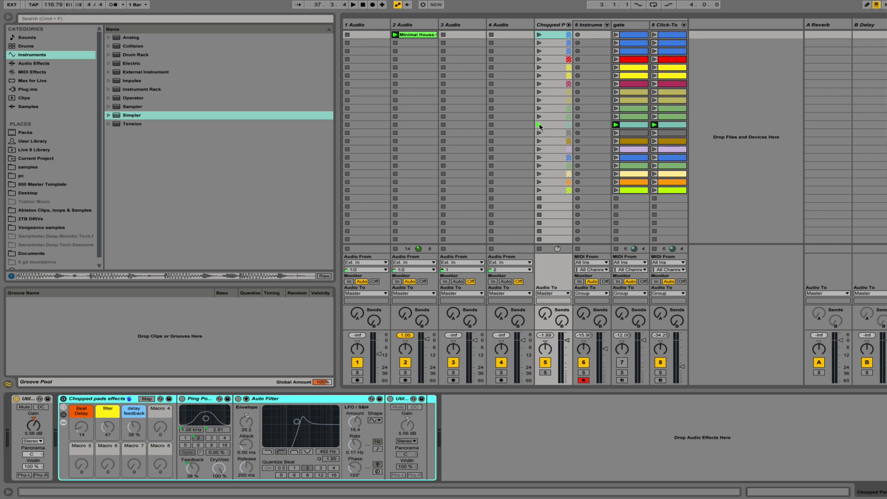
left_click(540, 126)
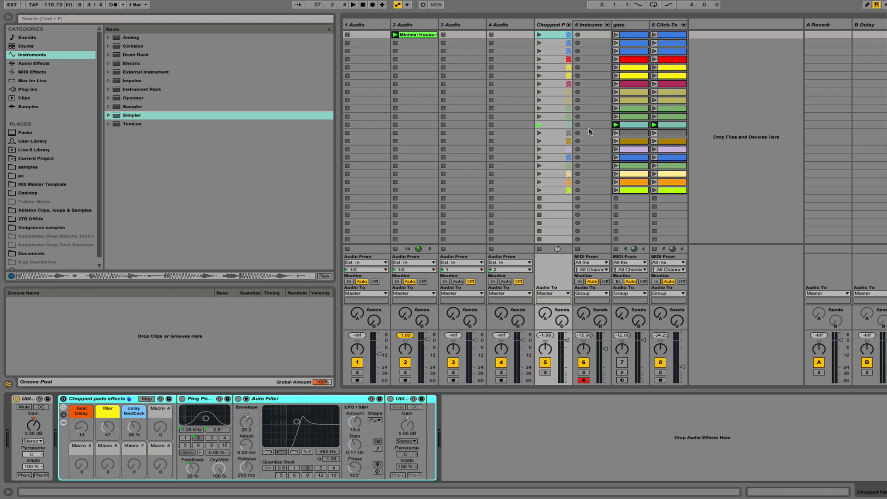
left_click(625, 38)
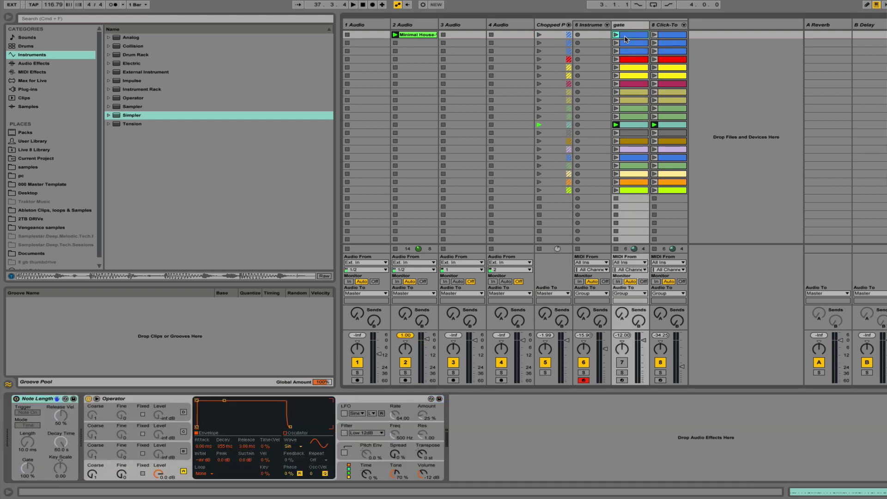
Inspect the Instrument rack's sampler pads and operator pads chains, setting the chain selector to 48
left_click(547, 26)
left_click(593, 26)
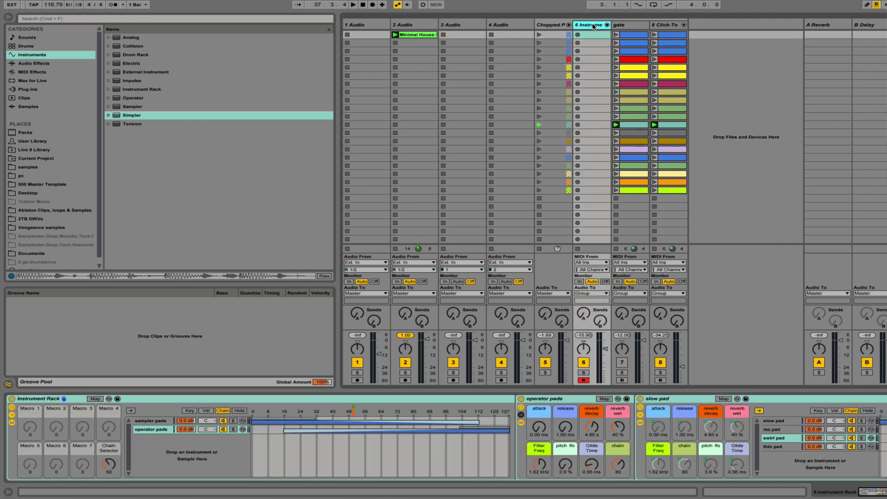
left_click(148, 421)
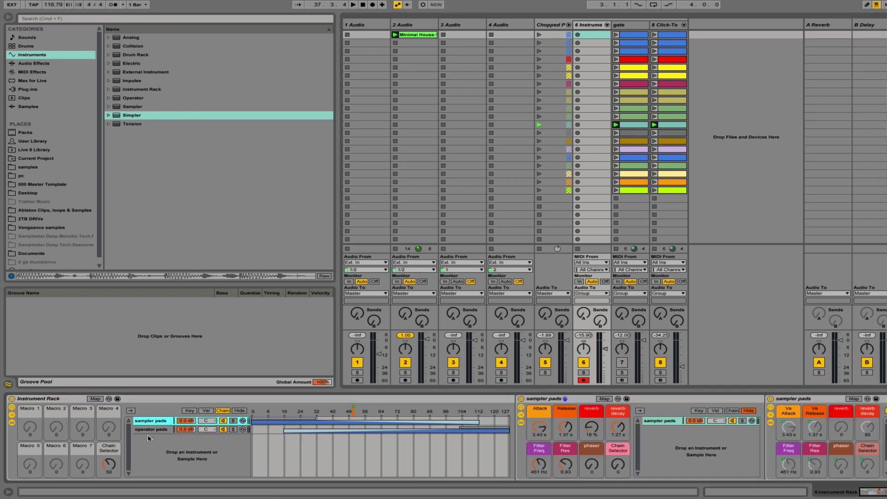
left_click(149, 430)
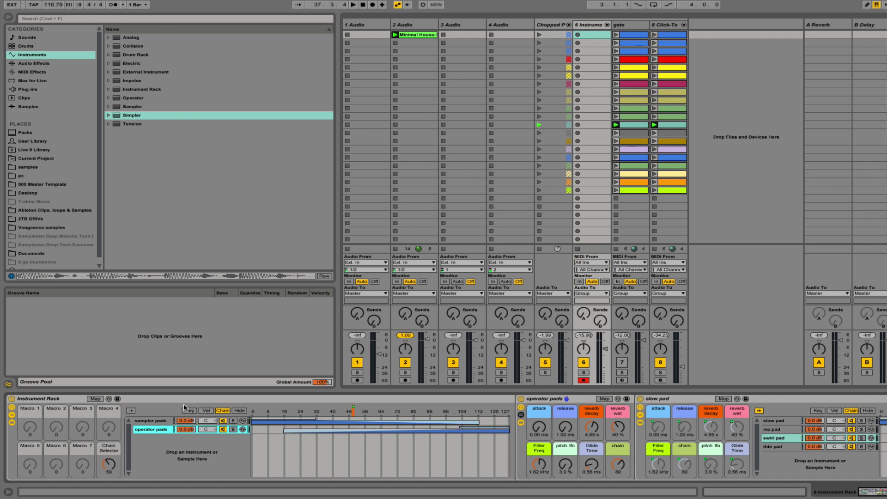
mouse_move(108, 463)
left_mouse_down()
mouse_move(108, 488)
mouse_move(108, 446)
mouse_move(109, 485)
left_mouse_up()
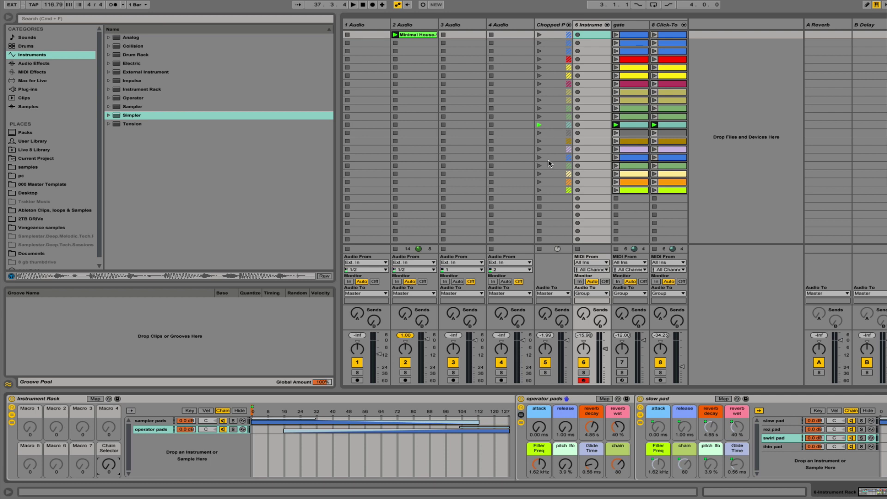
key("space")
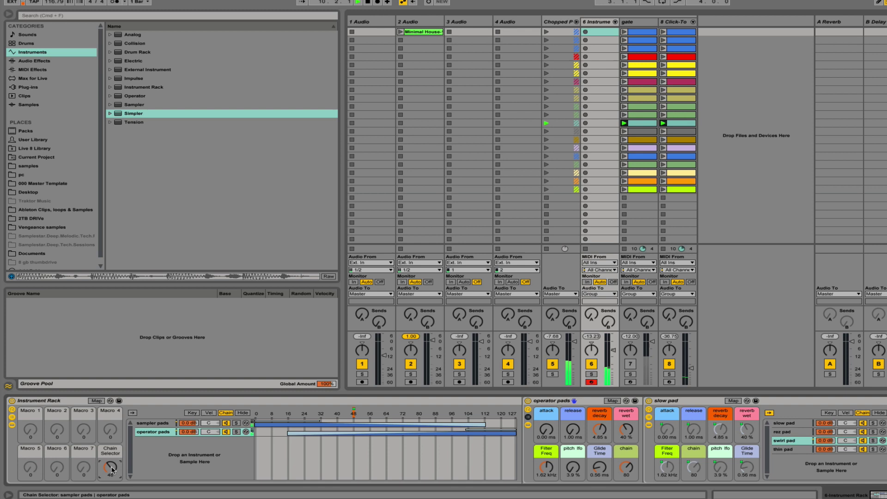
left_click(111, 470)
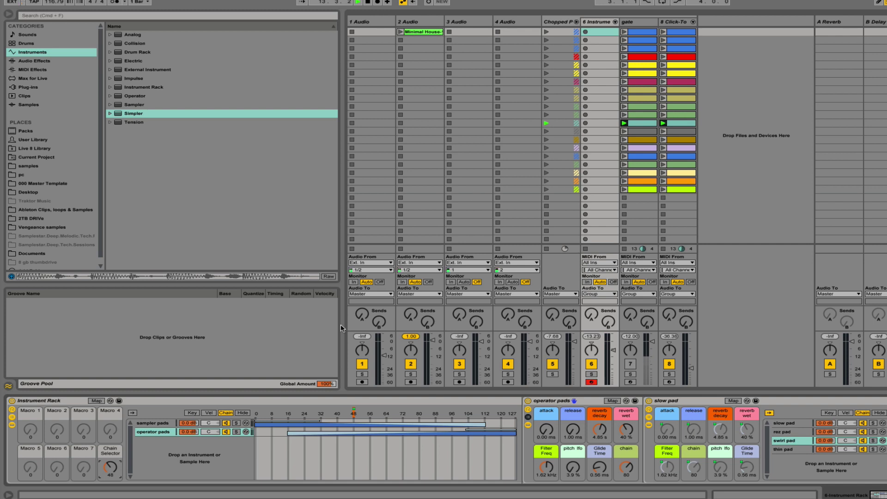
left_click(633, 24)
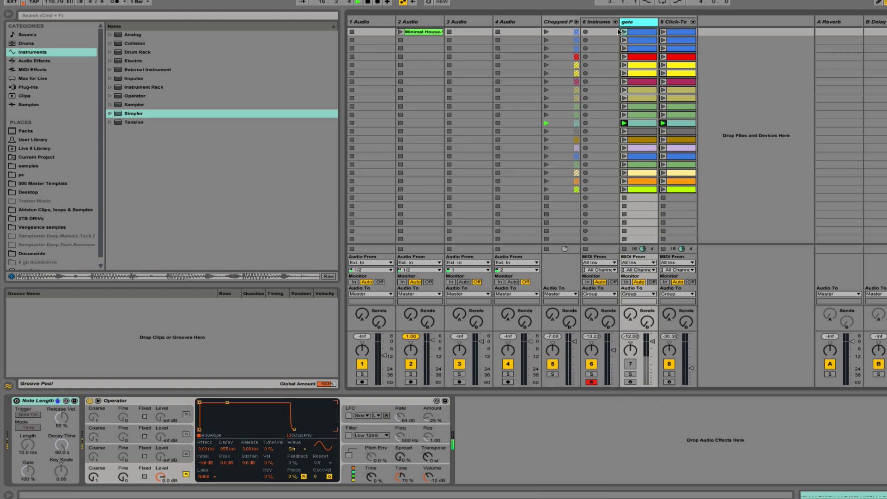
View the gate clips' C#3 and rising note patterns, then launch the last scene and the orange scene
double_click(639, 32)
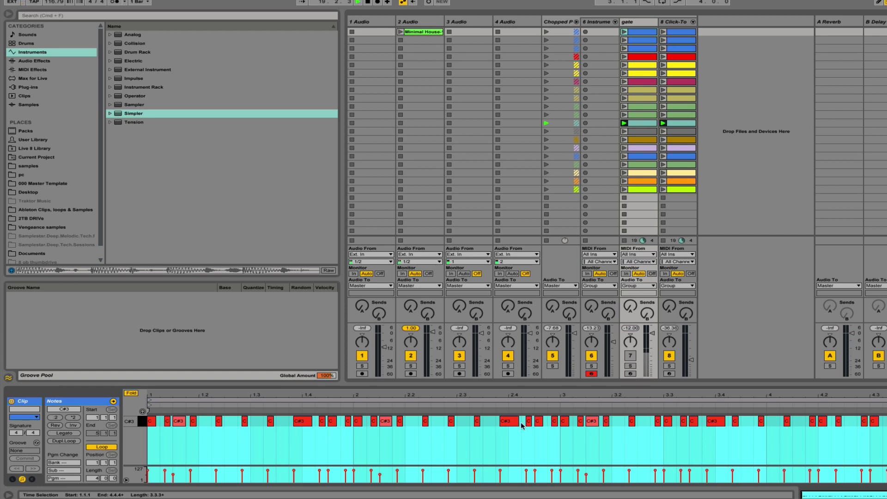
left_click(861, 421)
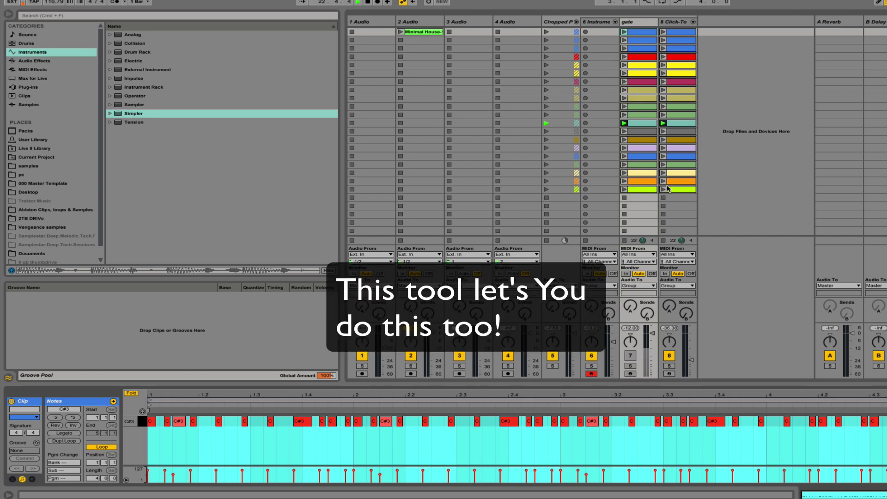
left_click(648, 189)
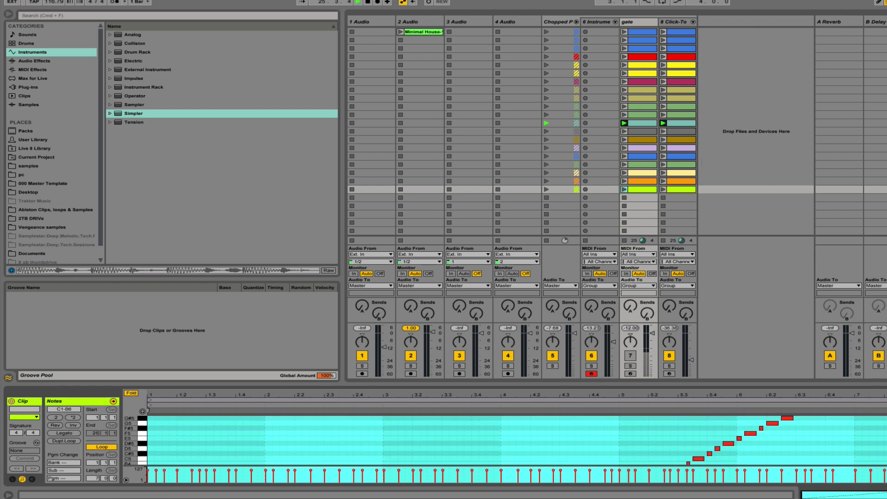
key("Return")
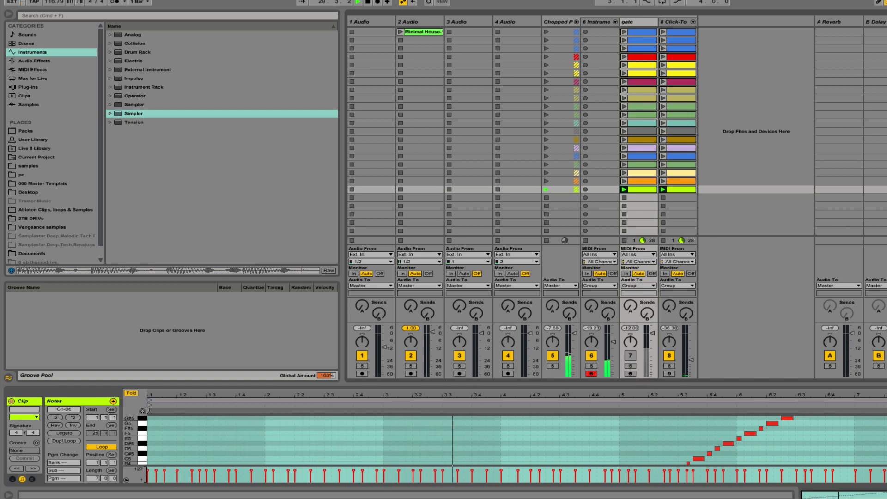
key("Up")
key("Return")
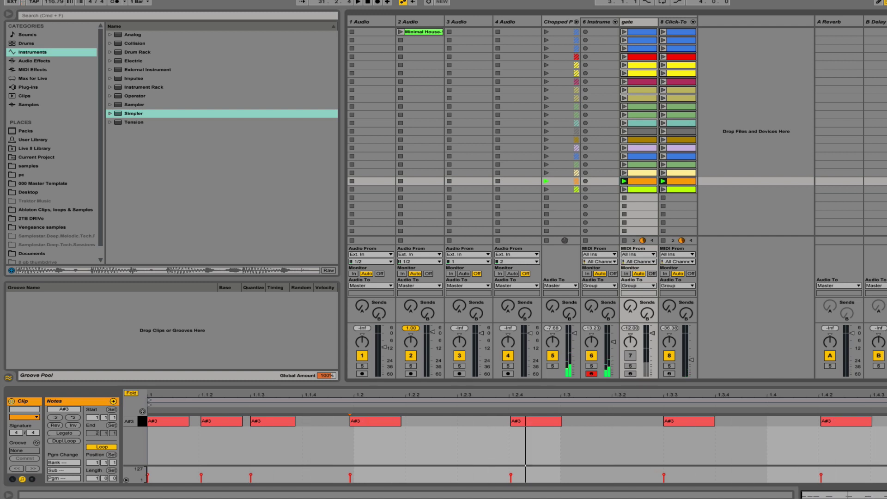
Solo the Click-To track, start playback, and raise its volume fader
left_click(635, 24)
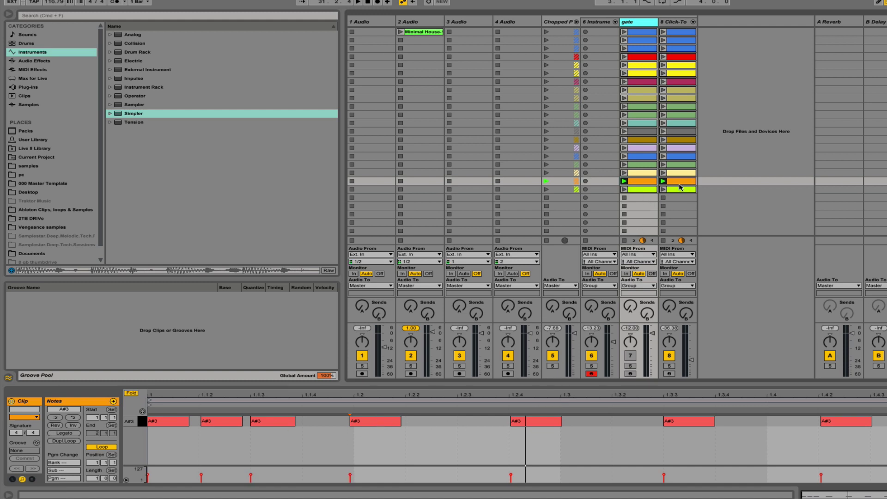
left_click(677, 23)
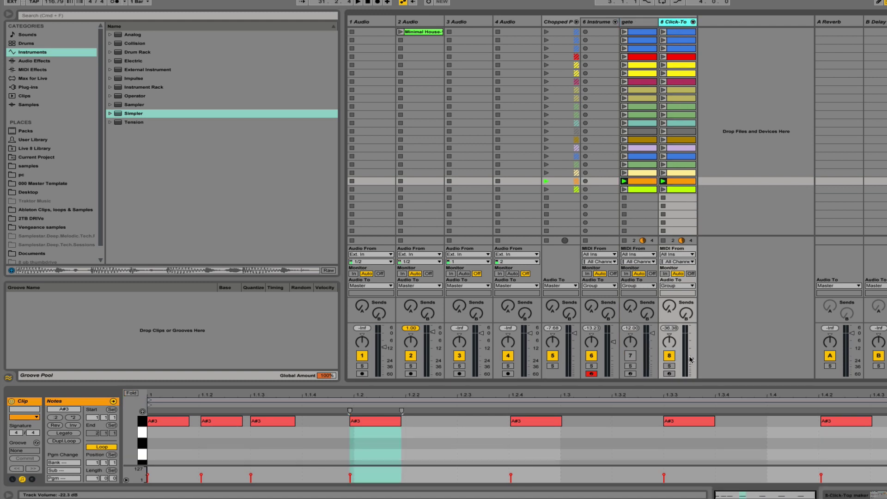
left_click(669, 366)
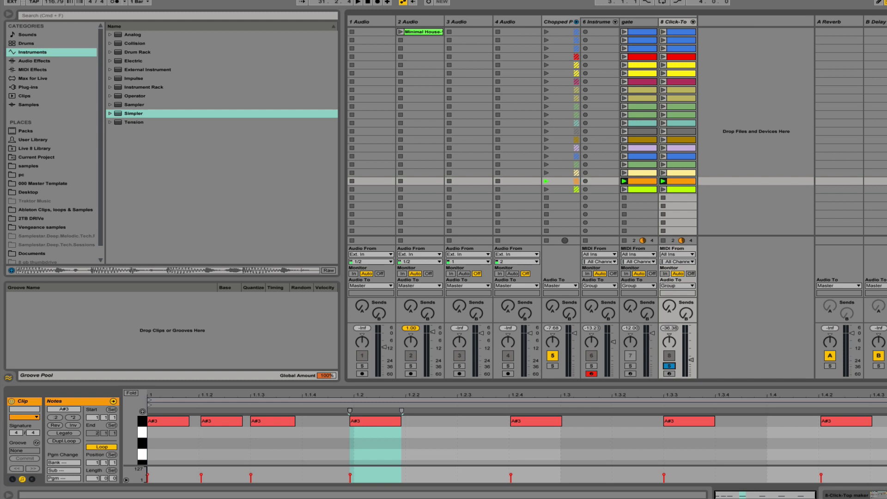
key("space")
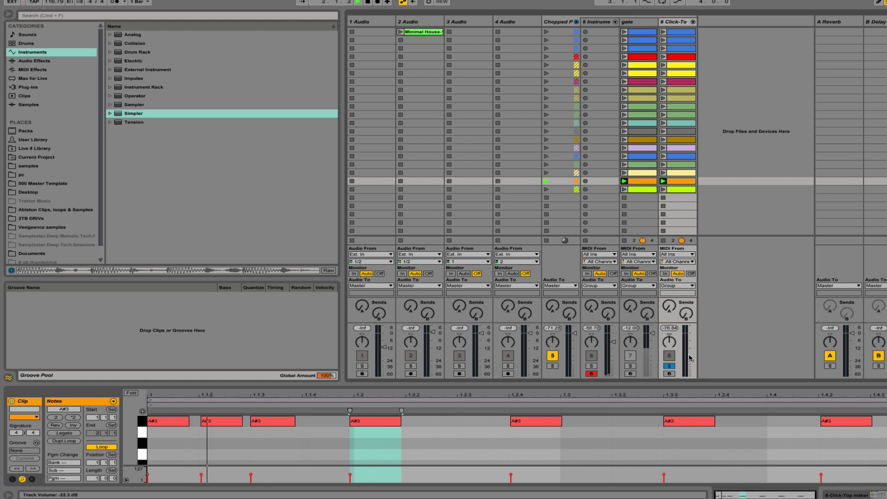
left_click_drag(690, 358, 692, 332)
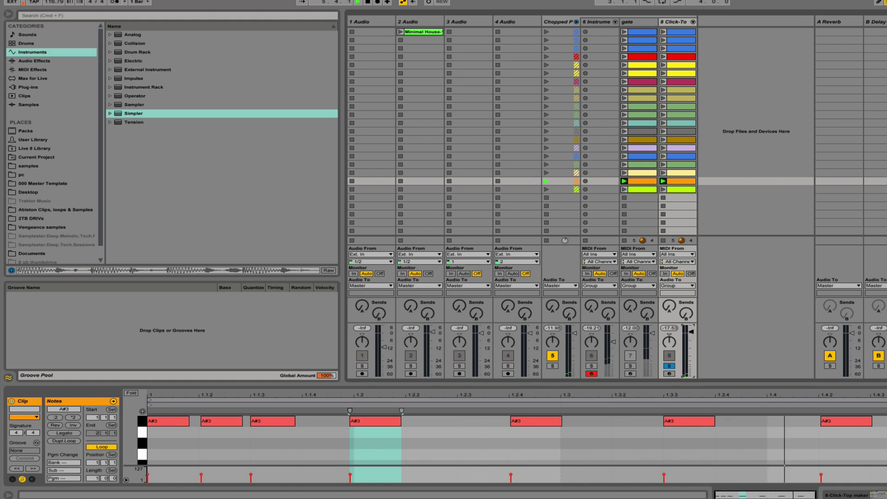
Launch the next two scenes up, then unsolo Click-To and bring its volume back up
key("Up")
key("Return")
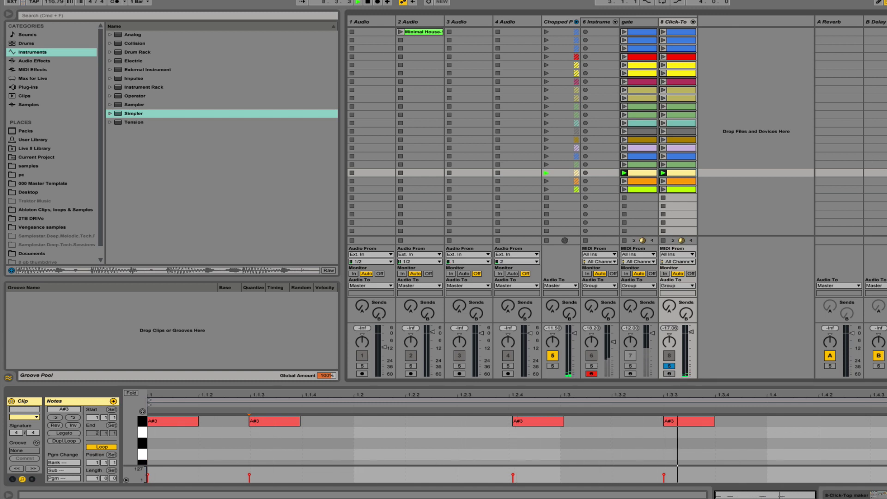
key("Up")
key("Return")
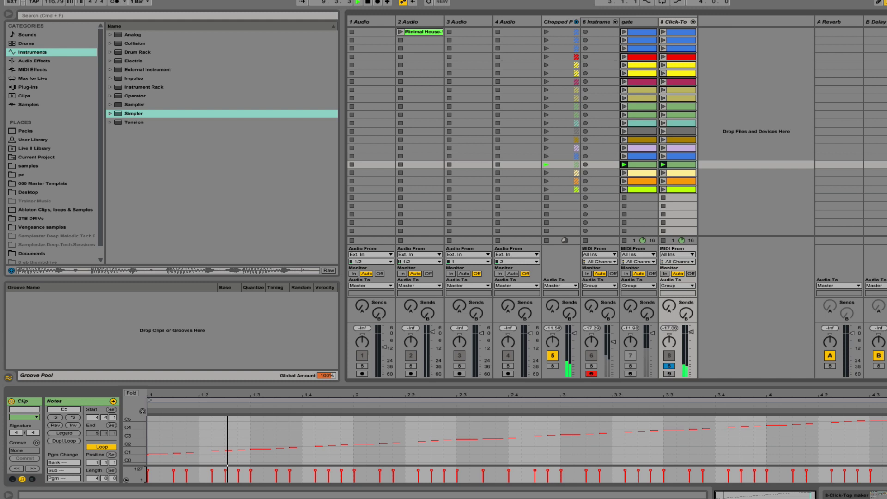
left_click(670, 354)
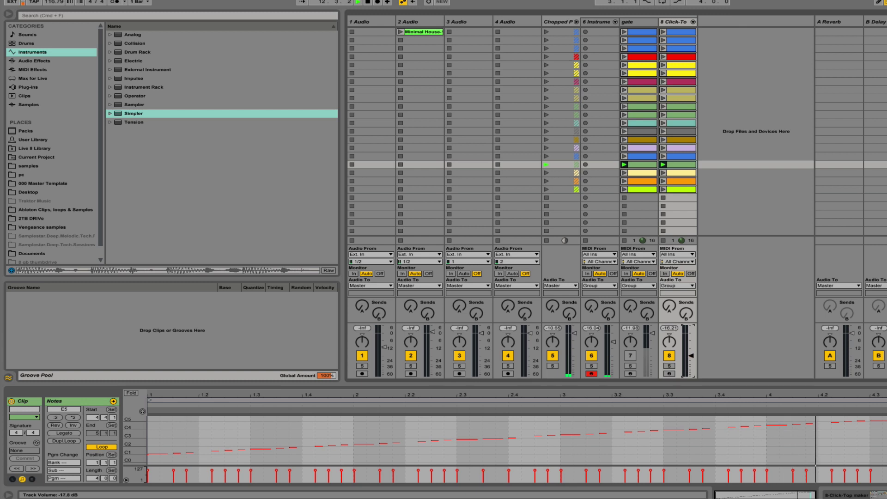
mouse_move(689, 365)
left_mouse_down()
mouse_move(691, 339)
mouse_move(691, 355)
left_mouse_up()
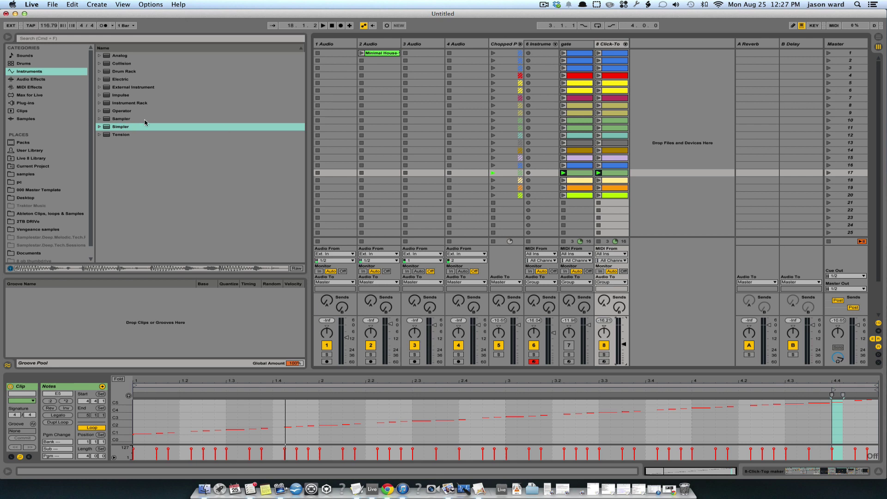
Drop a Simpler into track 6's Instrument Rack as a third chain and stretch its zone to 127
left_click(536, 44)
left_click(536, 45)
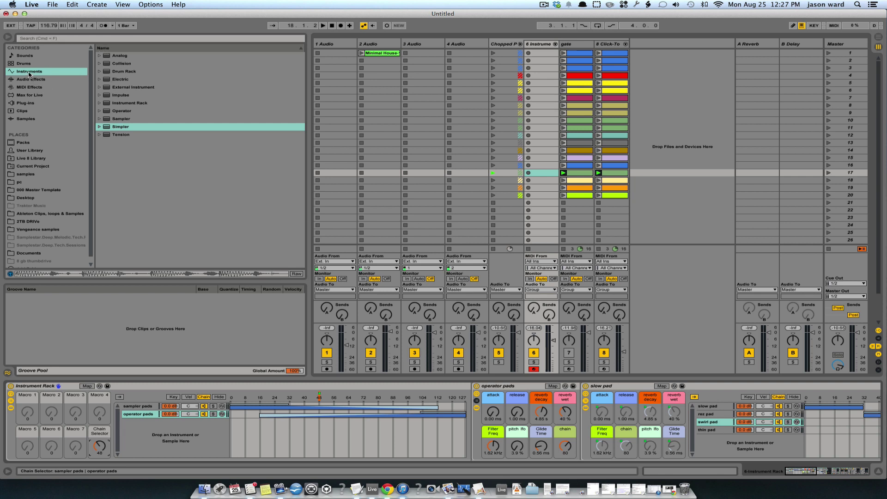
left_click_drag(105, 128, 152, 429)
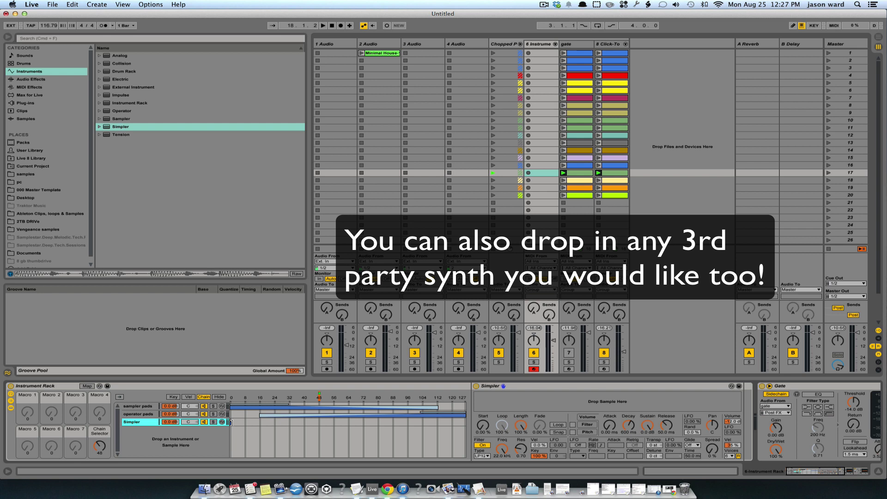
left_click_drag(229, 422, 470, 422)
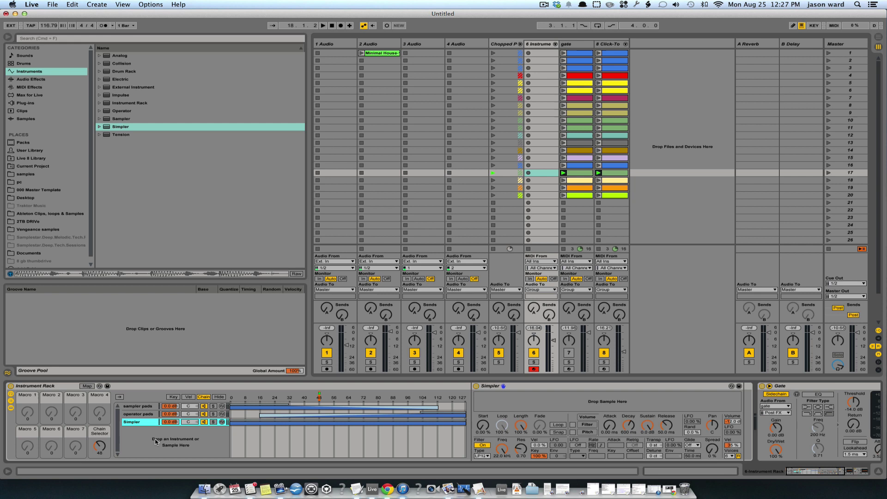
Solo the Simpler chain, load atmosphere loop 2.wav from samples, and turn on Simpler's Loop
left_click(213, 422)
left_click(26, 174)
left_click(138, 150)
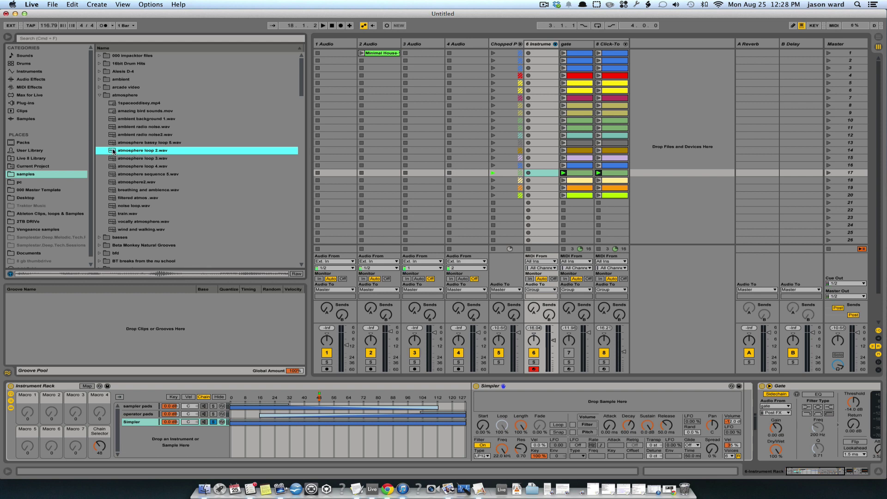
left_click_drag(113, 151, 530, 400)
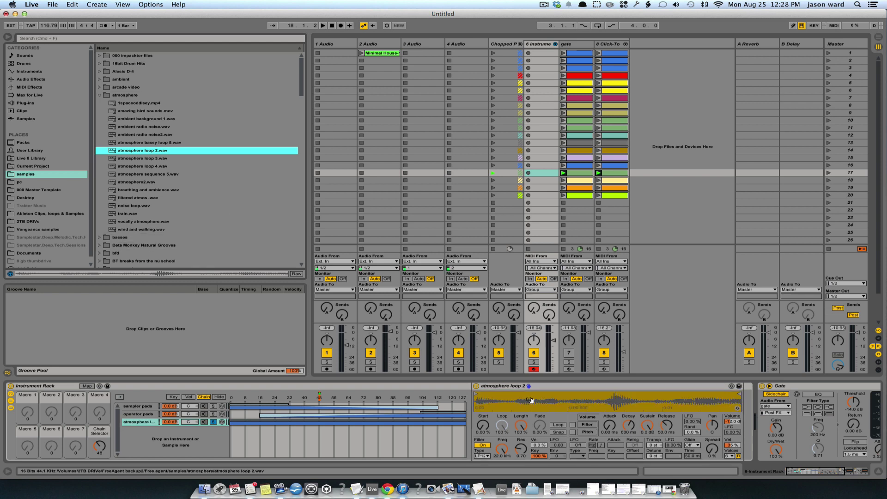
left_click(562, 426)
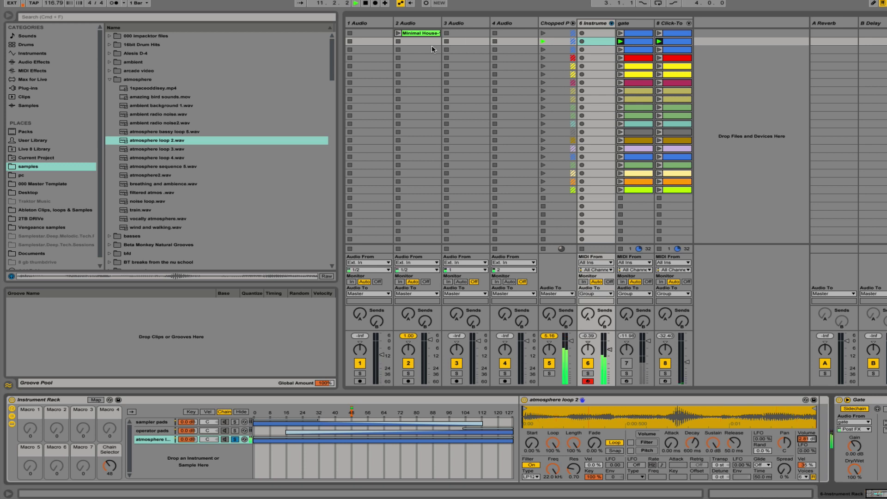
Relaunch Minimal House and the row-3 pads, then append a Limiter to the Chopped pads chain
left_click(398, 33)
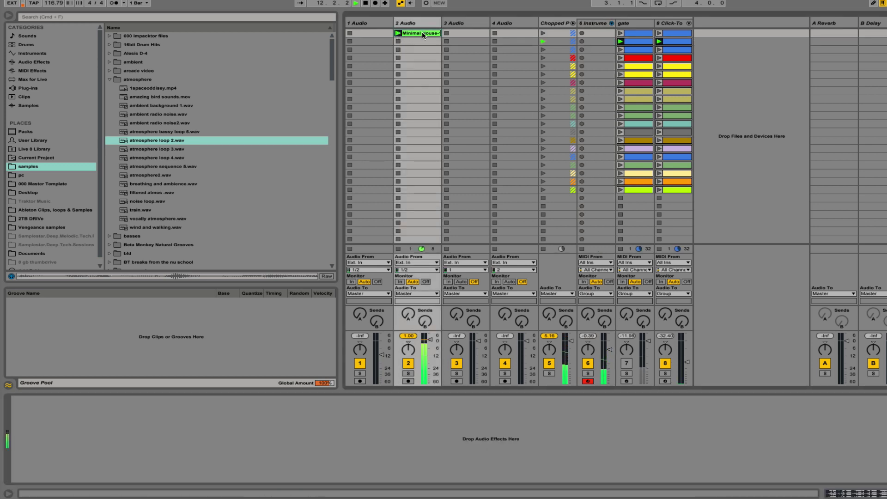
left_click(543, 49)
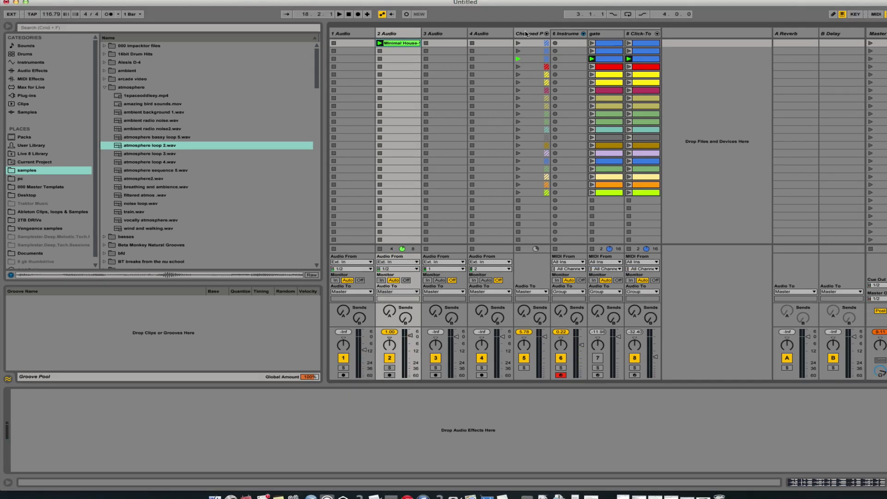
left_click(526, 33)
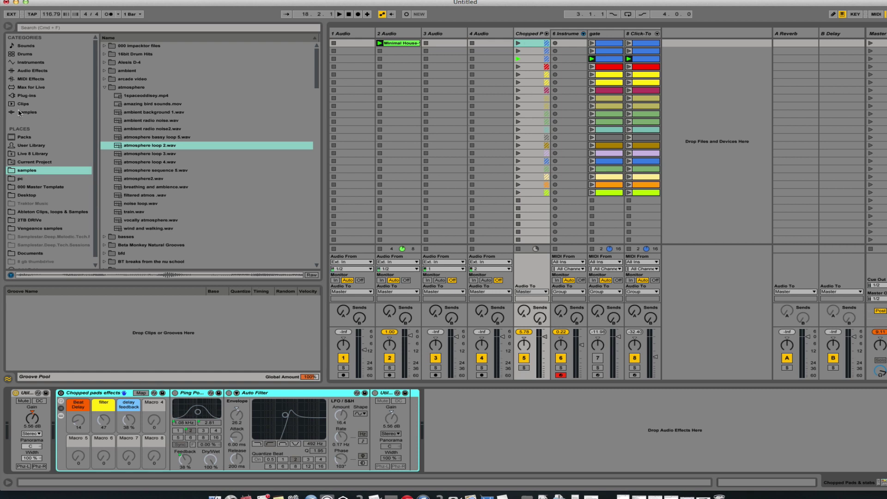
left_click(33, 72)
scroll(173, 215, "down", 5)
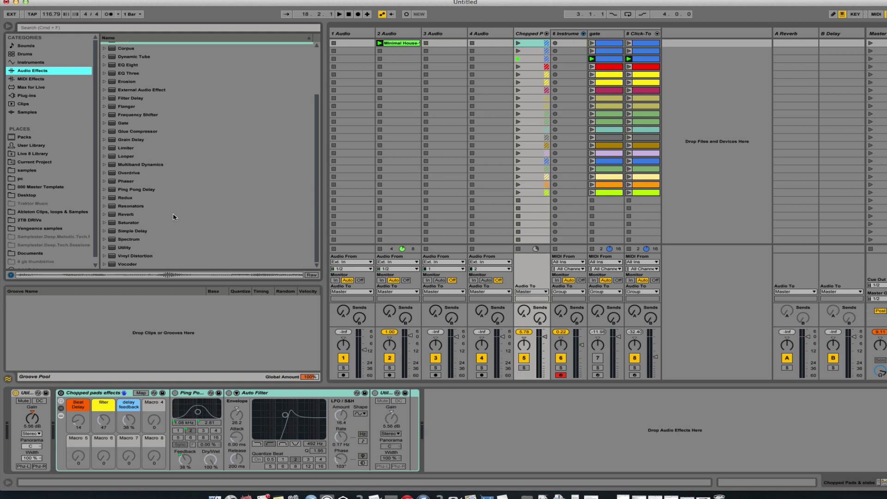
left_click_drag(112, 150, 444, 425)
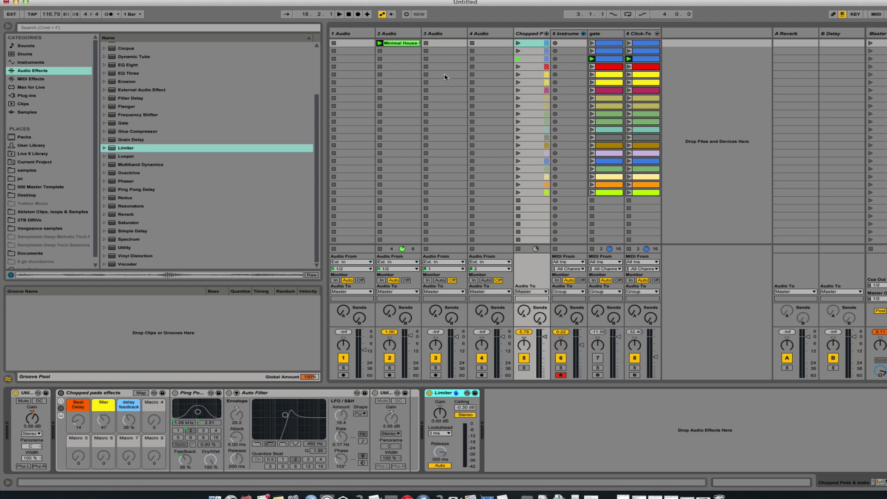
left_click(570, 34)
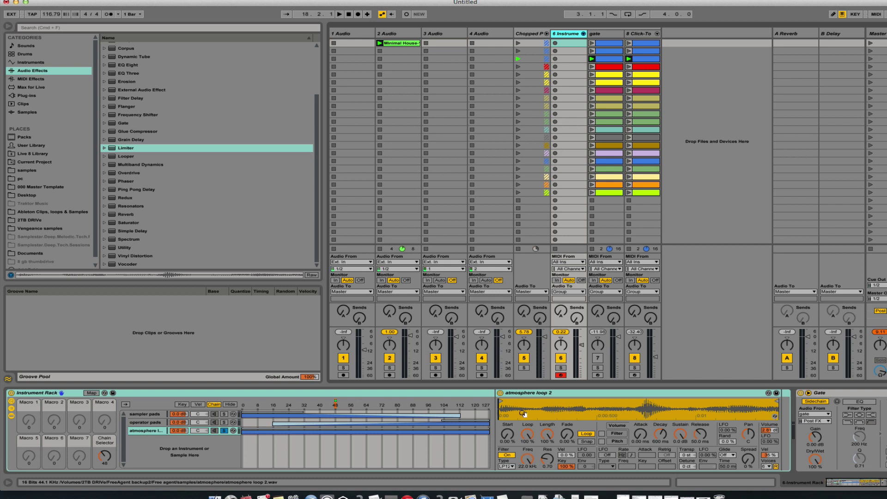
Swap atmosphere loop 2 for drone zone 1.wav, lower Simpler volume to about -3.9 dB, and launch scene 3
scroll(198, 147, "up", 3)
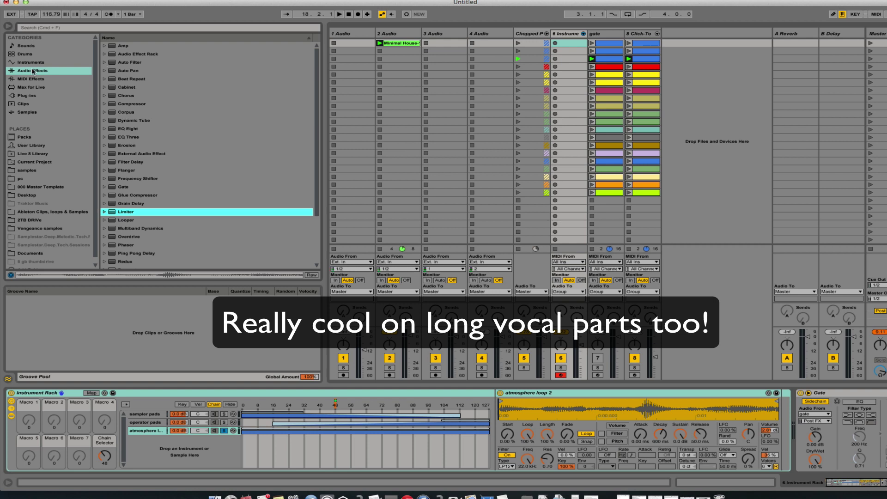
left_click(27, 170)
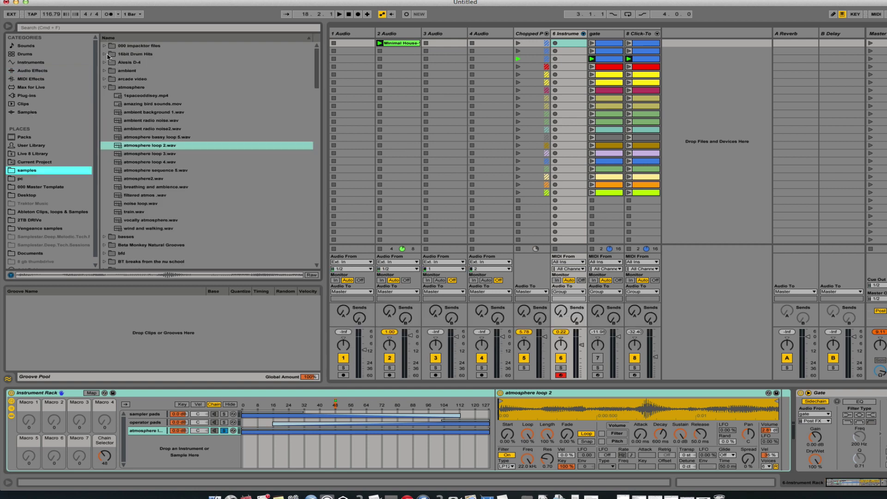
left_click(104, 71)
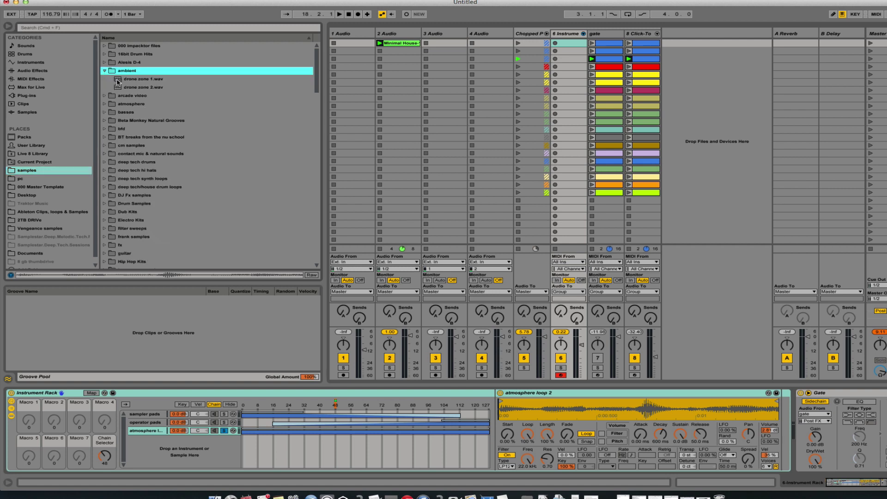
left_click(118, 82)
key("Return")
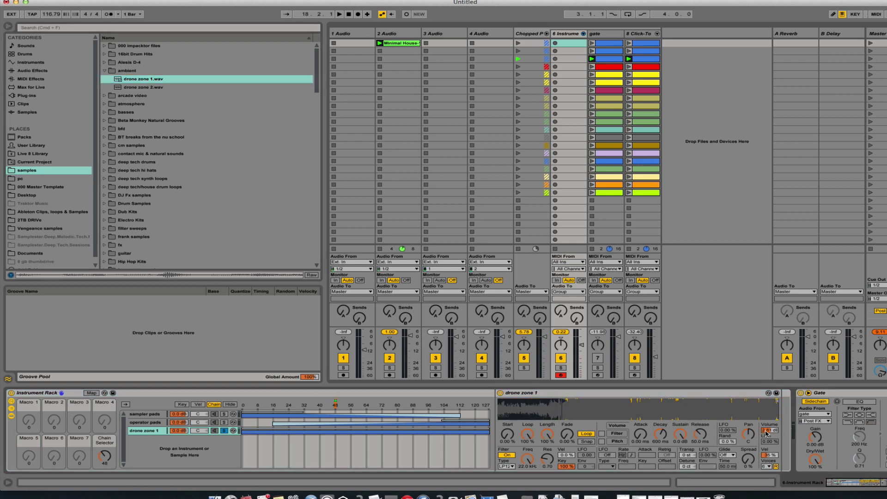
left_click_drag(766, 432, 765, 450)
left_click(871, 59)
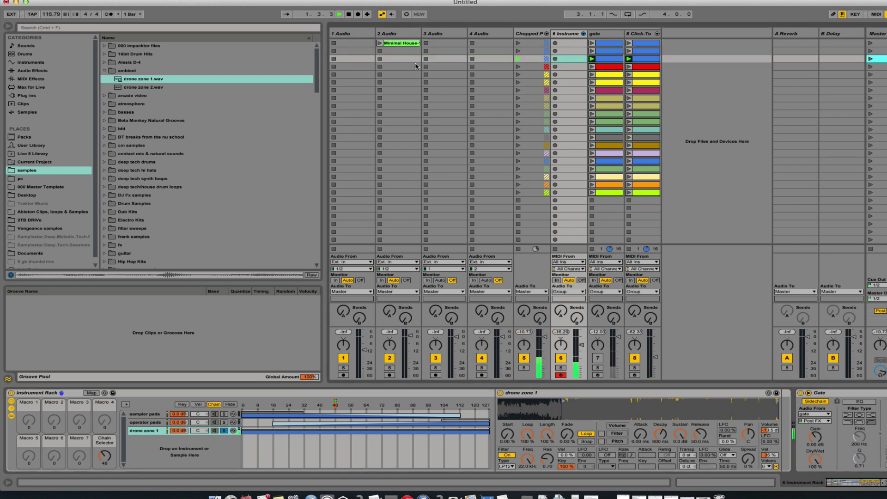
left_click(380, 46)
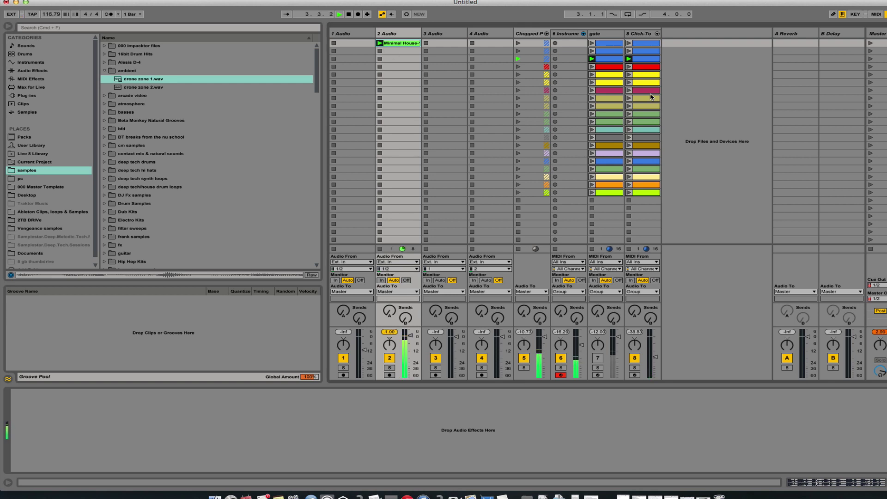
Launch the Chopped P group's row 4 then row 5 clips and set track 8 to -12 dB
left_click(518, 67)
left_click(518, 75)
left_click_drag(656, 354, 658, 355)
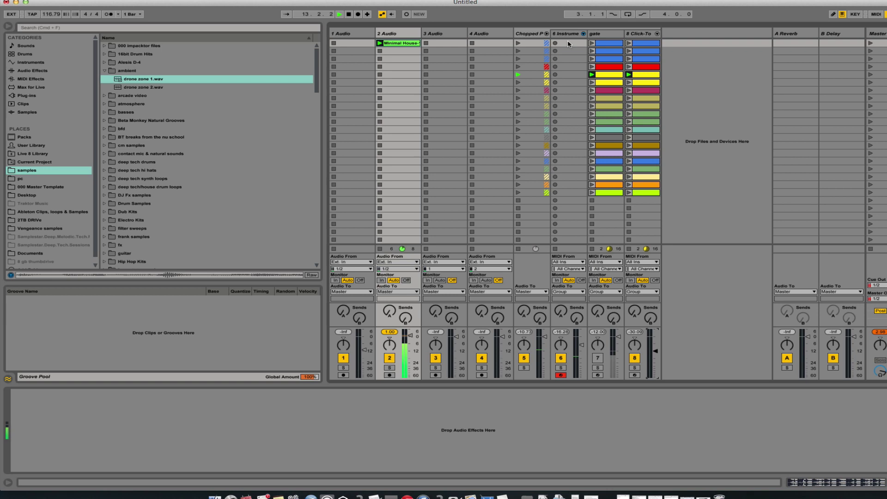
Turn on the Chopped pads effects rack, raise its filter macro, and stop playback at bar 27
left_click(531, 34)
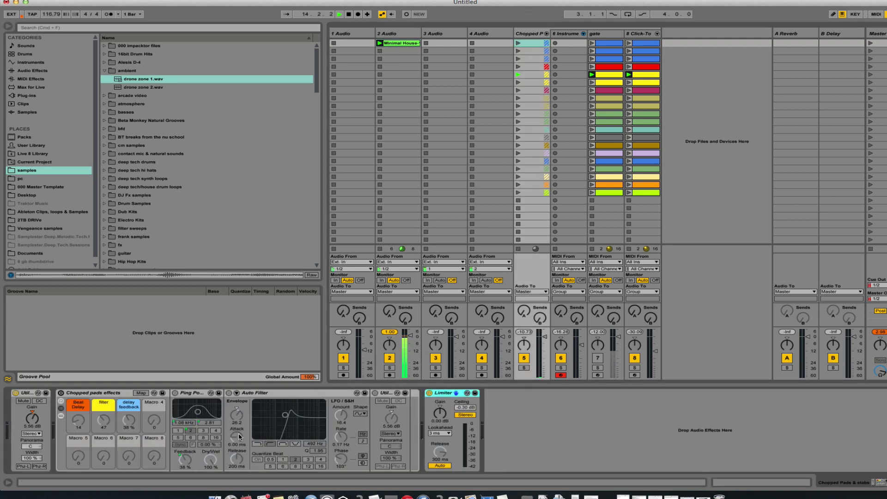
left_click(89, 396)
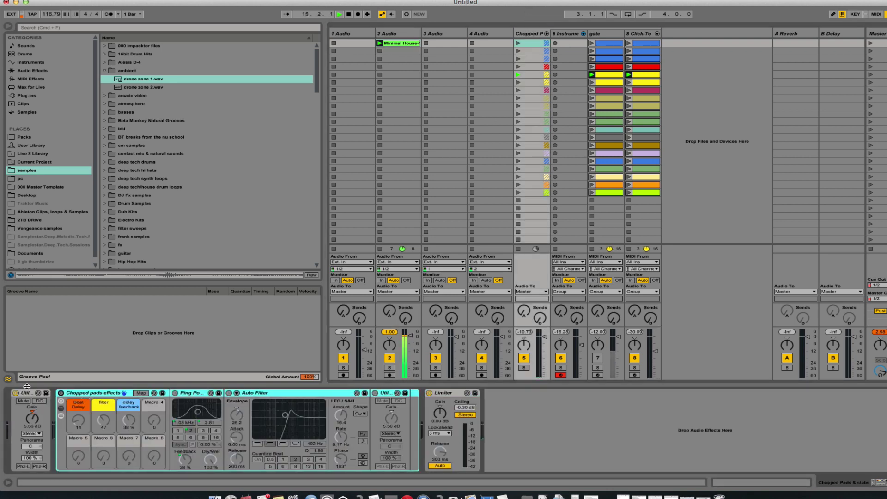
left_click(60, 394)
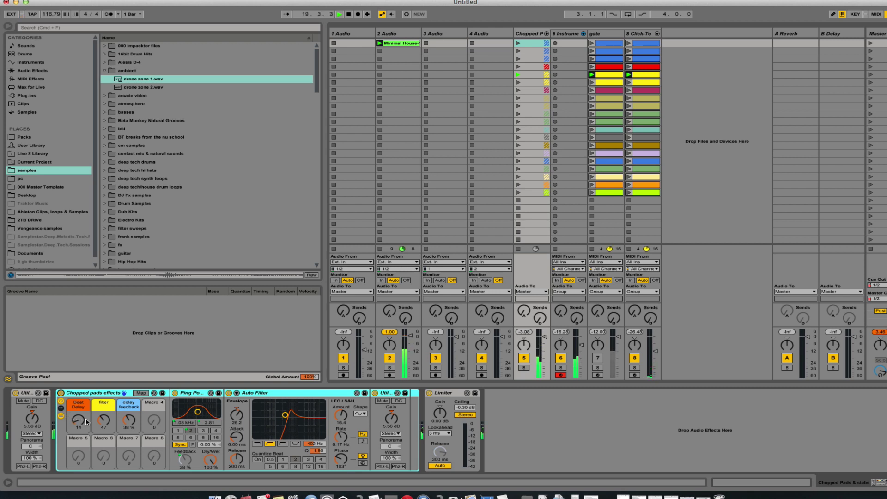
left_click_drag(101, 421, 130, 423)
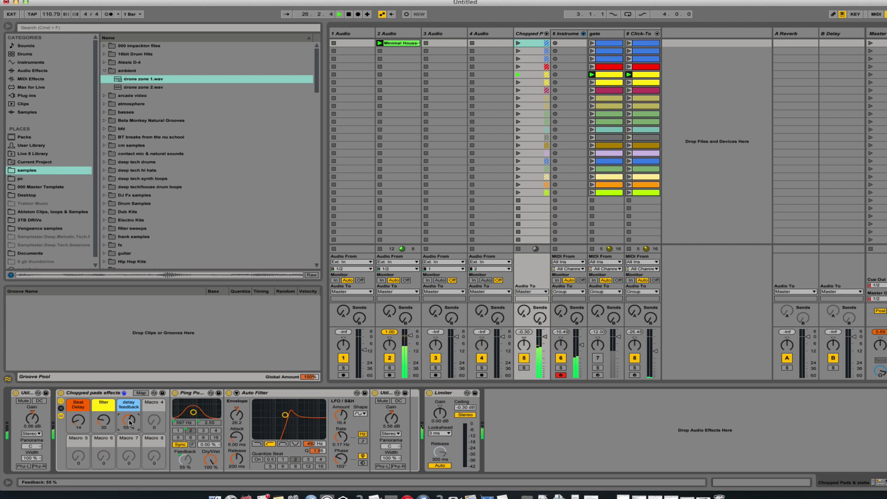
key("space")
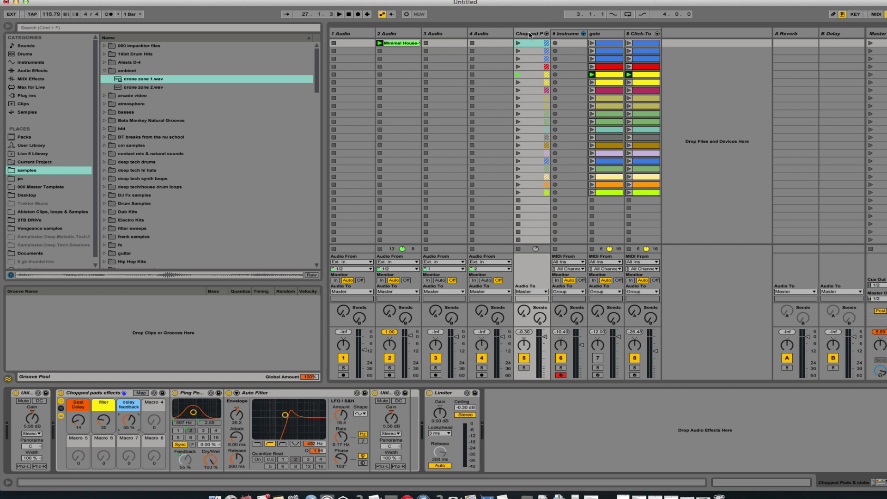
Collapse the ambient folder and show the 6 Instrument track's rack, ready for VMH1 Minimal Loops 021
left_click(530, 34)
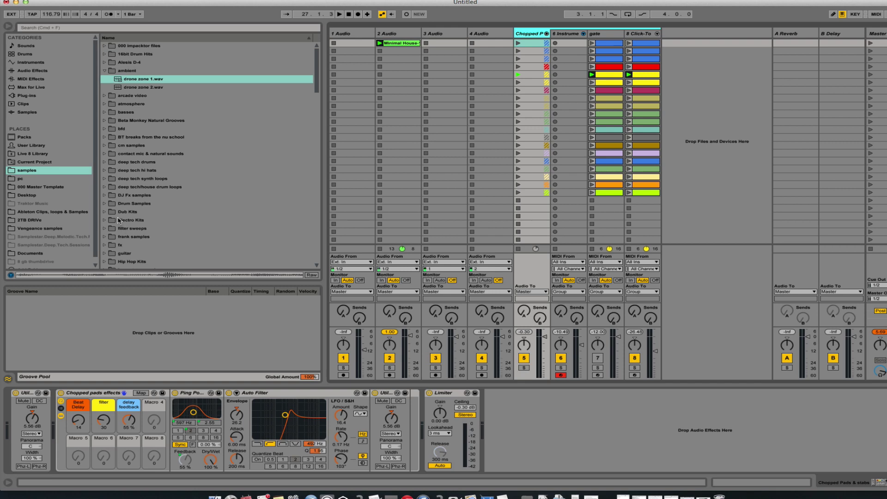
left_click(105, 72)
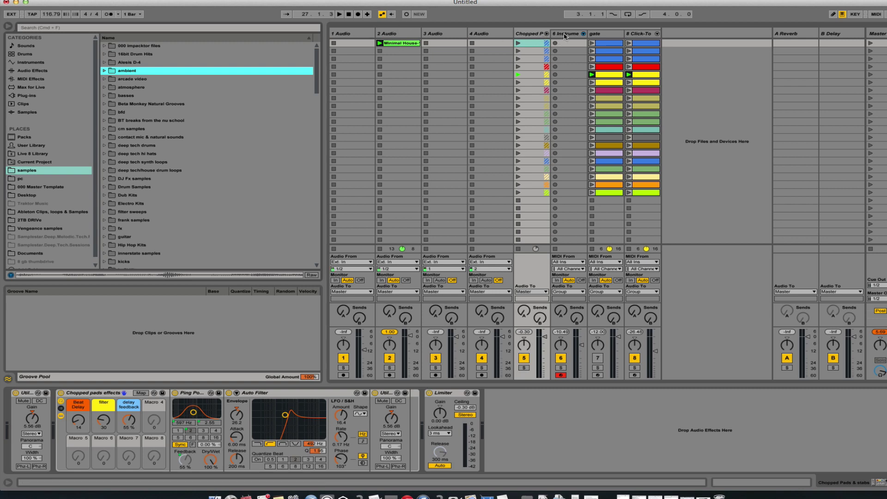
left_click(566, 35)
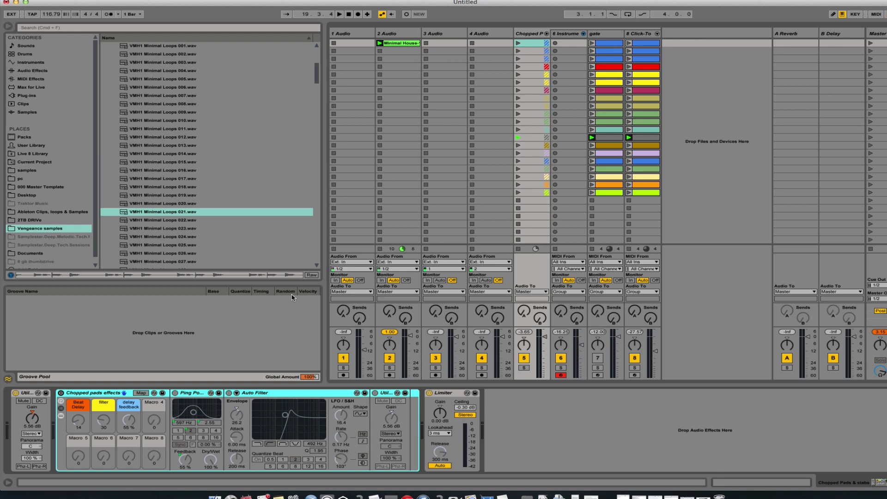
Turn off Solo on the 6 Instrument rack's VMH1 Minimal Loops chain and delete it
left_click(562, 34)
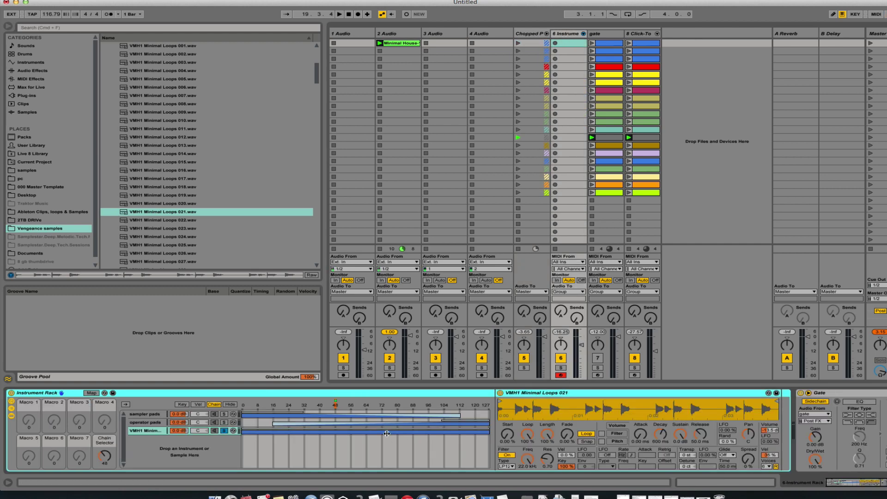
left_click(225, 432)
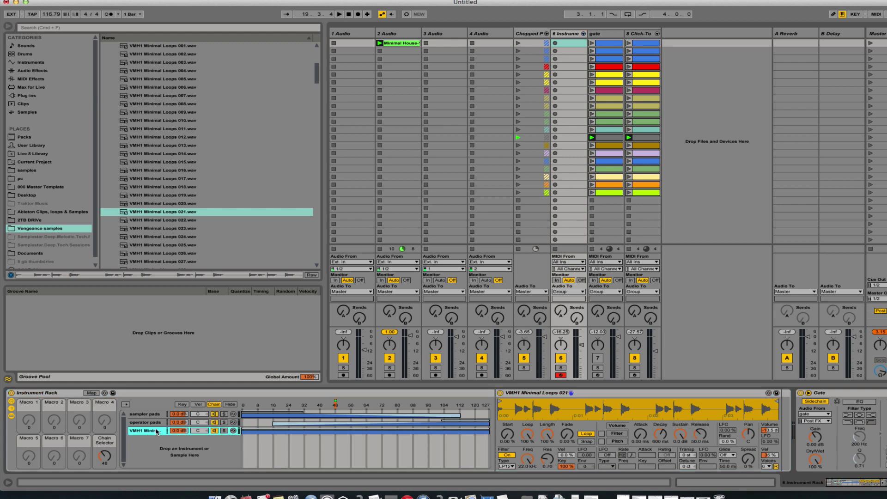
key("Delete")
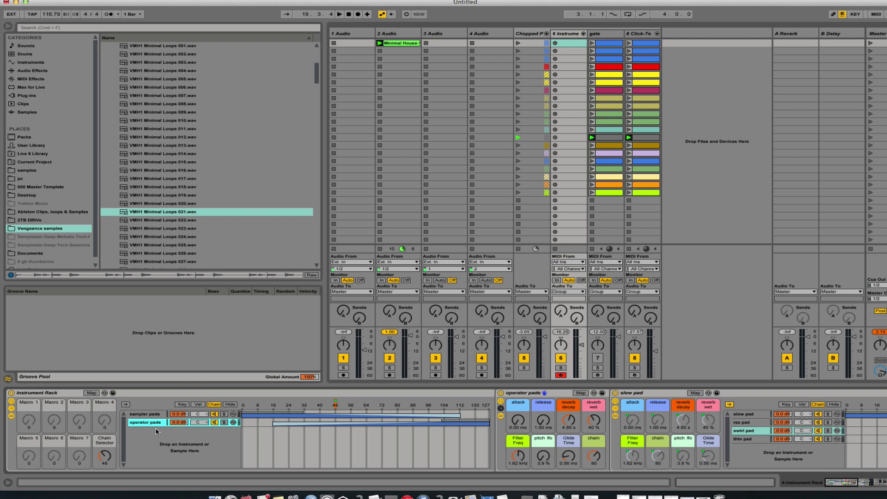